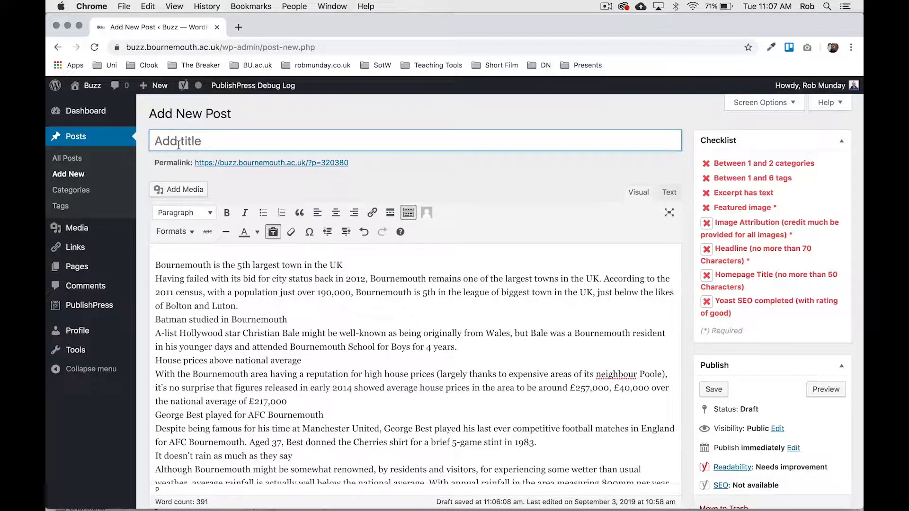
Title the post "From Batman to The Beatles: Eight interesting facts about Bournemouth" and copy the whole title.
{"action": "type", "text": "From Batman to The Beatles"}
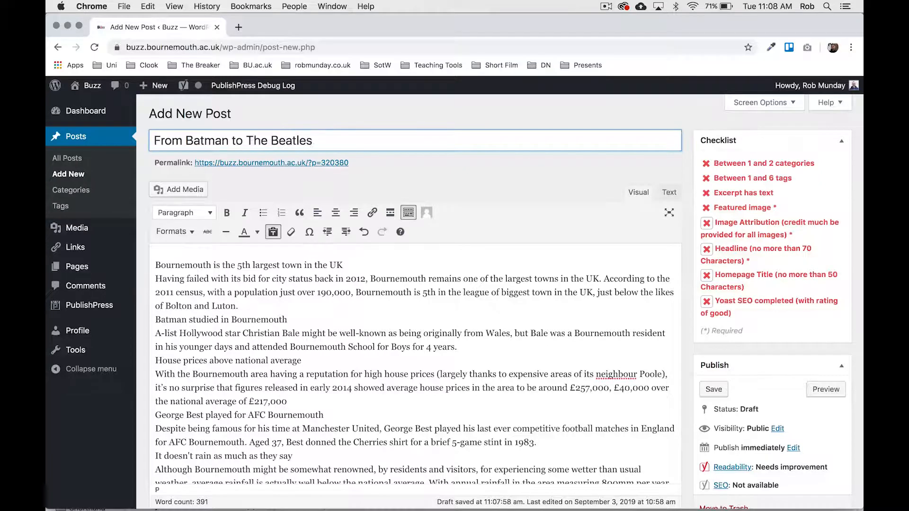
{"action": "type", "text": ": Eight interesting facts about Bournemouth"}
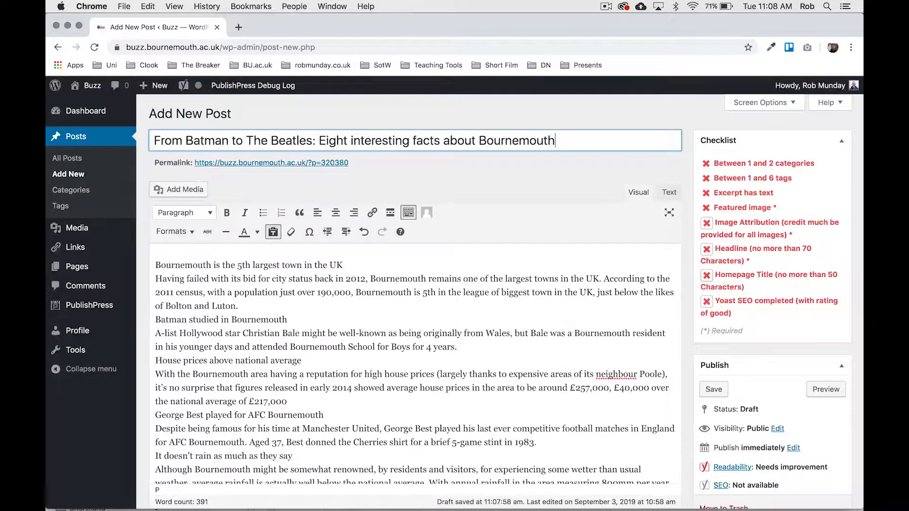
{"action": "key", "text": "super+a"}
{"action": "key", "text": "super+c"}
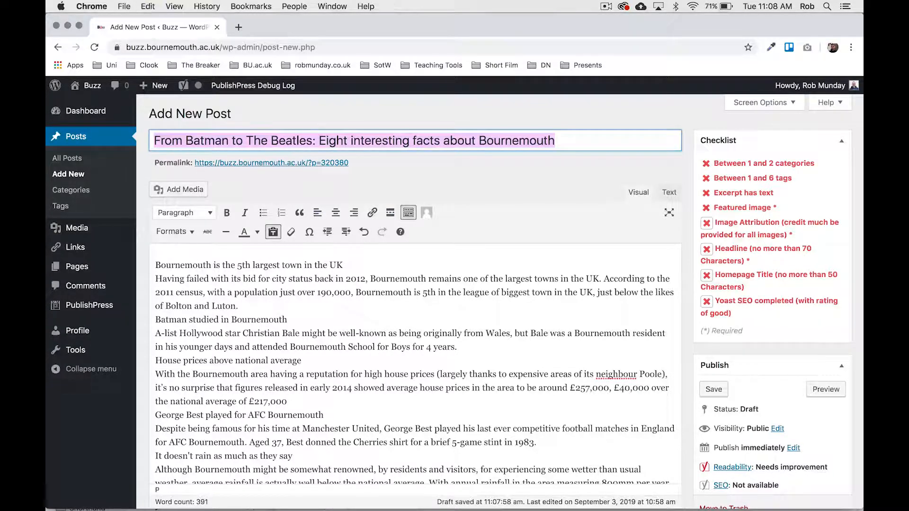
Search the web for "character counter" in a new browser tab and open the LetterCount.com site.
{"action": "key", "text": "super+t"}
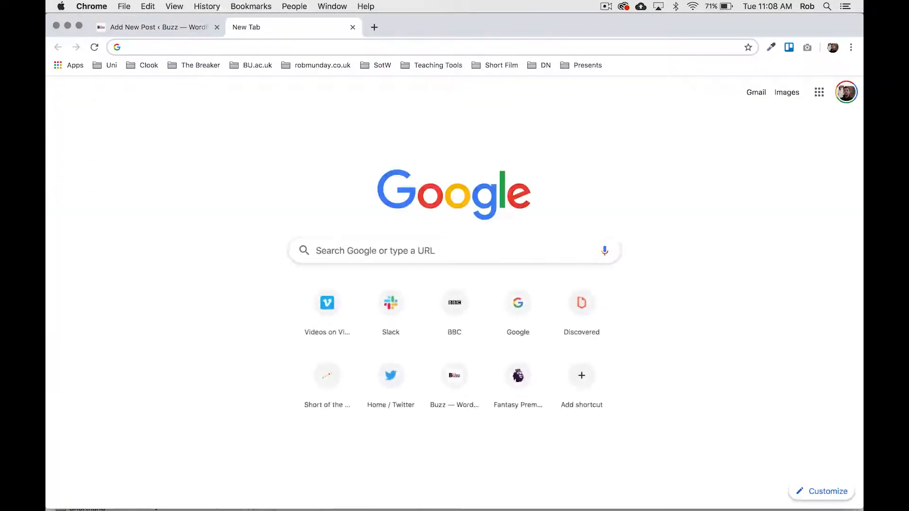
{"action": "type", "text": "character "}
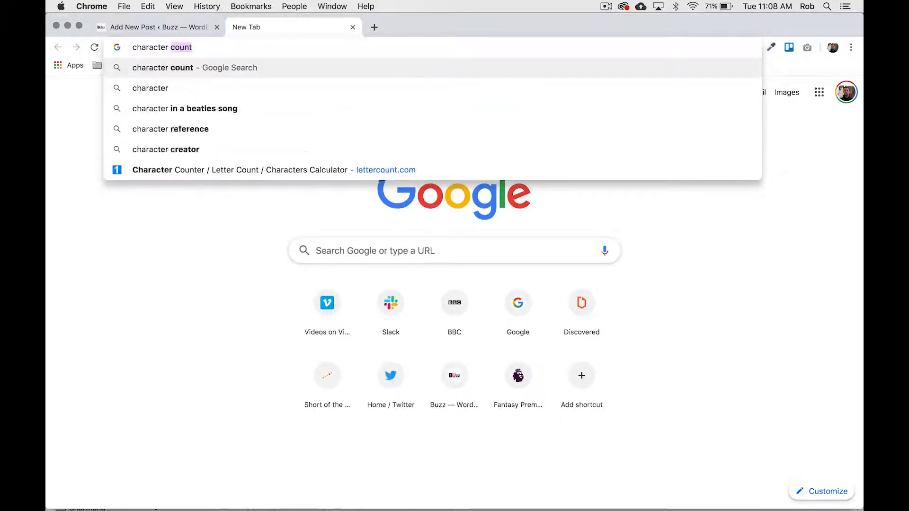
{"action": "type", "text": "counter"}
{"action": "key", "text": "Return"}
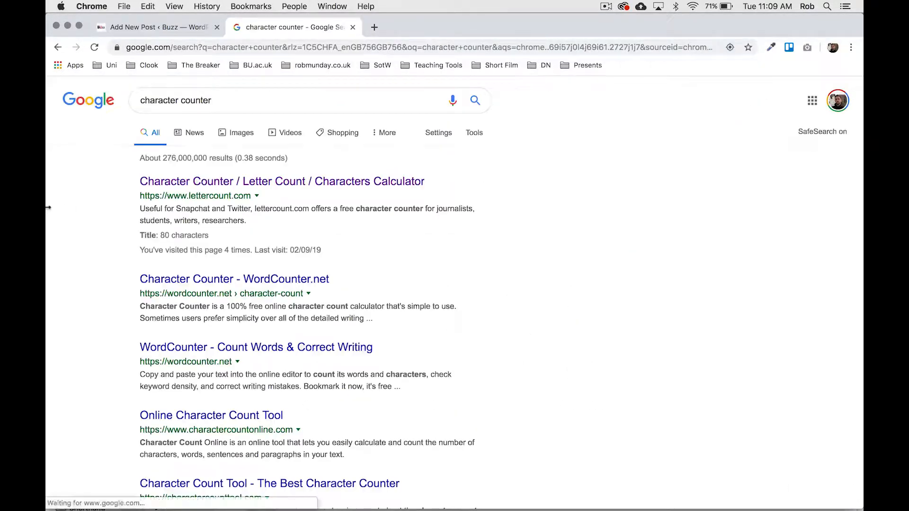
{"action": "left_click", "coordinate": [150, 181]}
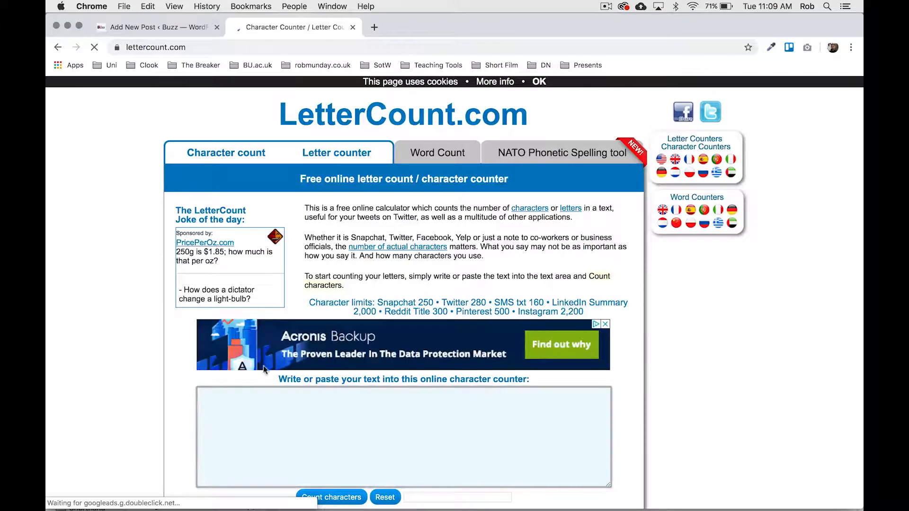
Count the characters of the copied post title in the online counter, then return to the WordPress post.
{"action": "left_click", "coordinate": [260, 398]}
{"action": "key", "text": "super+v"}
{"action": "scroll", "coordinate": [261, 398], "scroll_direction": "down", "scroll_amount": 3}
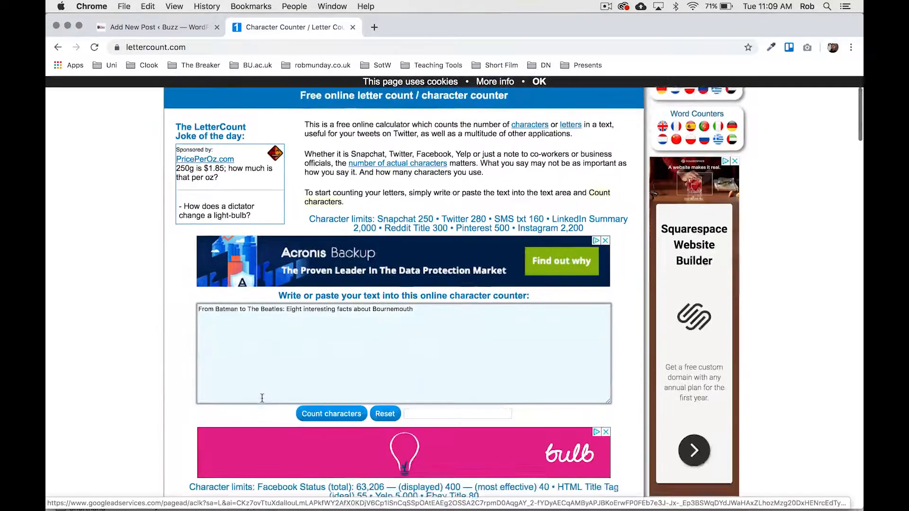
{"action": "left_click", "coordinate": [320, 398]}
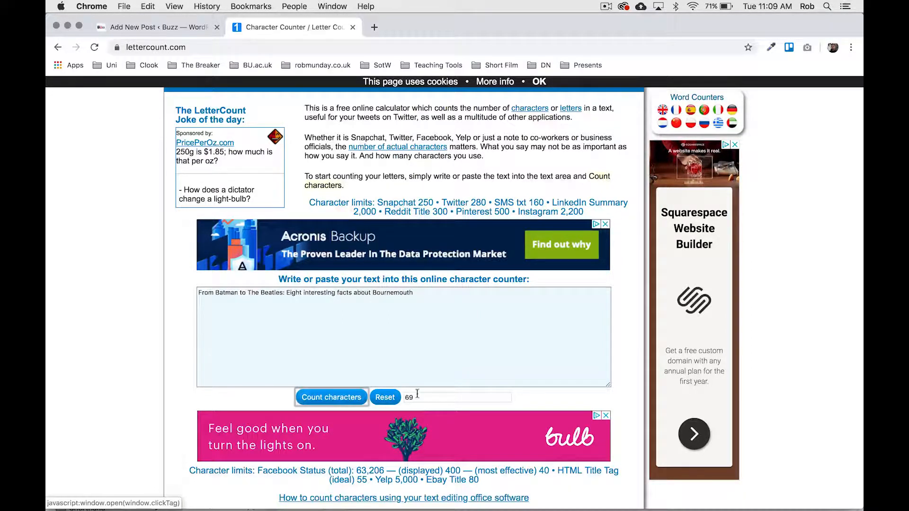
{"action": "left_click", "coordinate": [161, 29]}
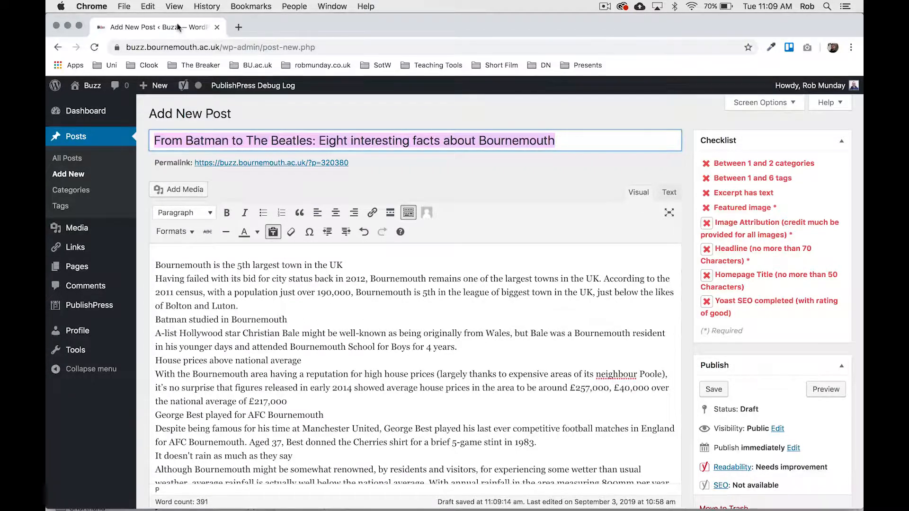
Capitalise the first letters of "Interesting", "Facts" and "About" in the post title.
{"action": "left_click", "coordinate": [352, 143]}
{"action": "key", "text": "Delete"}
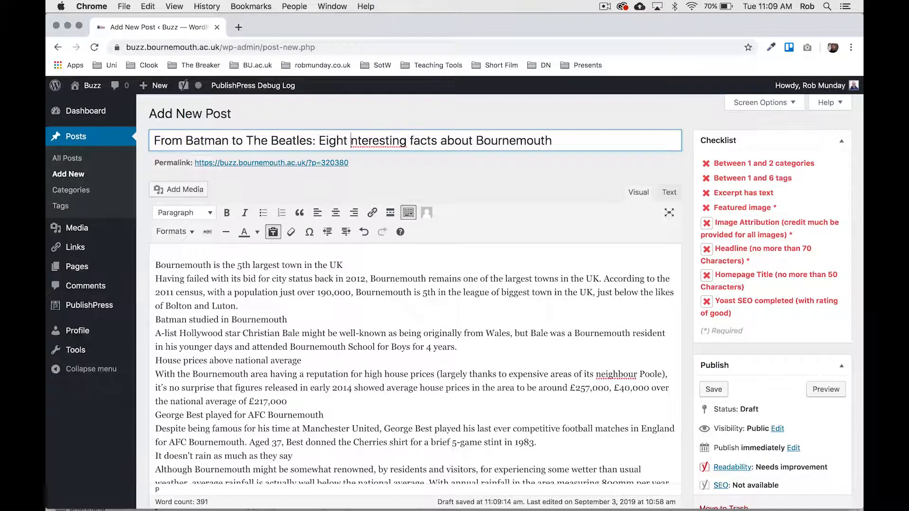
{"action": "type", "text": "I"}
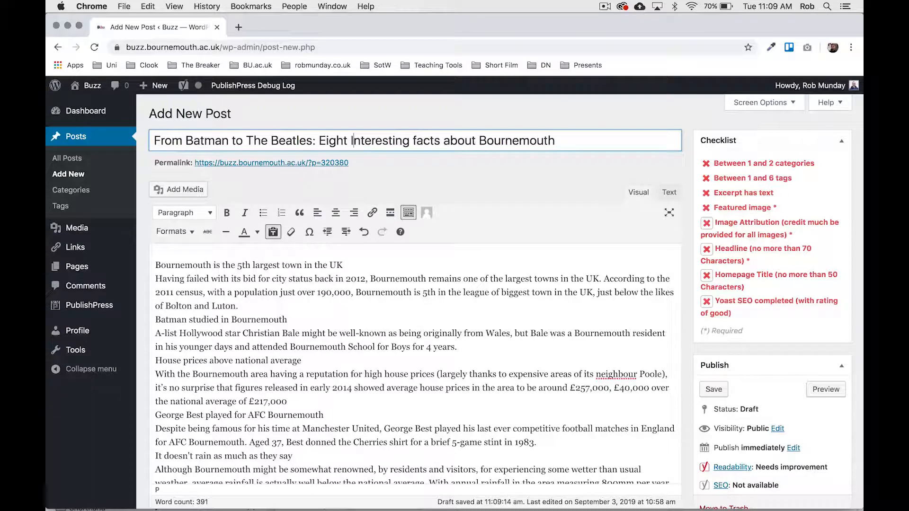
{"action": "left_click", "coordinate": [417, 142]}
{"action": "key", "text": "BackSpace"}
{"action": "type", "text": "F"}
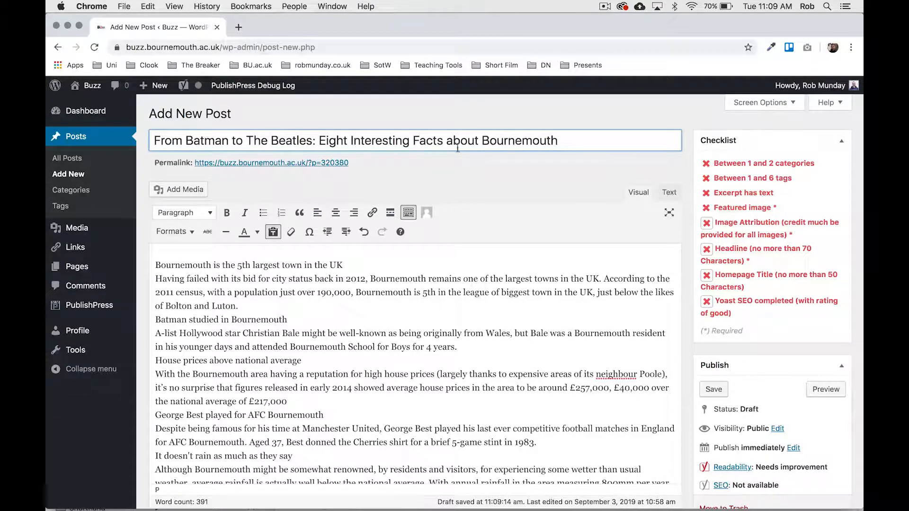
{"action": "left_click", "coordinate": [453, 142]}
{"action": "key", "text": "BackSpace"}
{"action": "type", "text": "A"}
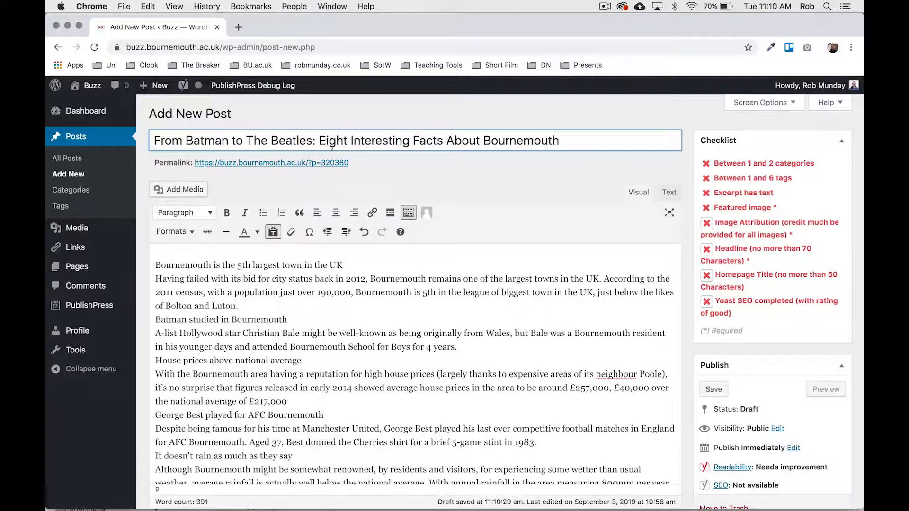
Change "interesting", "facts" and "about" in the post title back to lowercase first letters.
{"action": "left_click", "coordinate": [352, 141]}
{"action": "key", "text": "Delete"}
{"action": "type", "text": "i"}
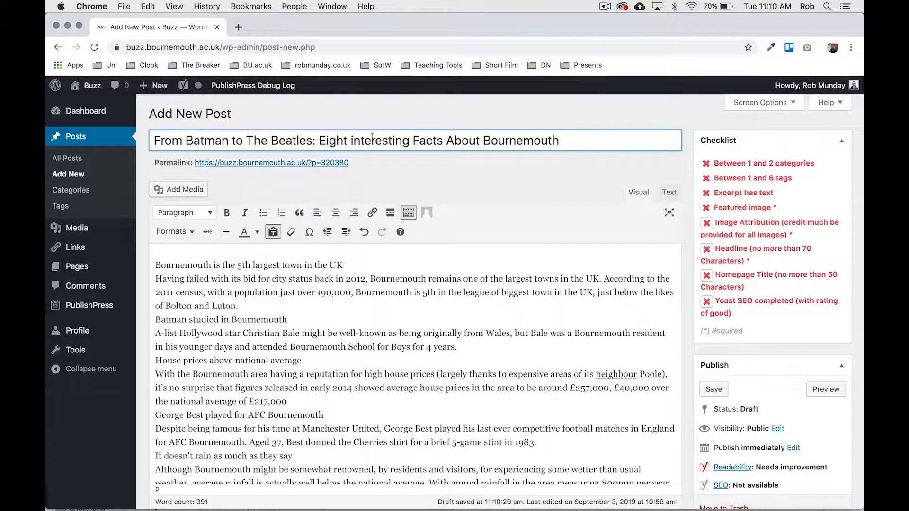
{"action": "left_click", "coordinate": [419, 140]}
{"action": "key", "text": "Delete"}
{"action": "type", "text": "f"}
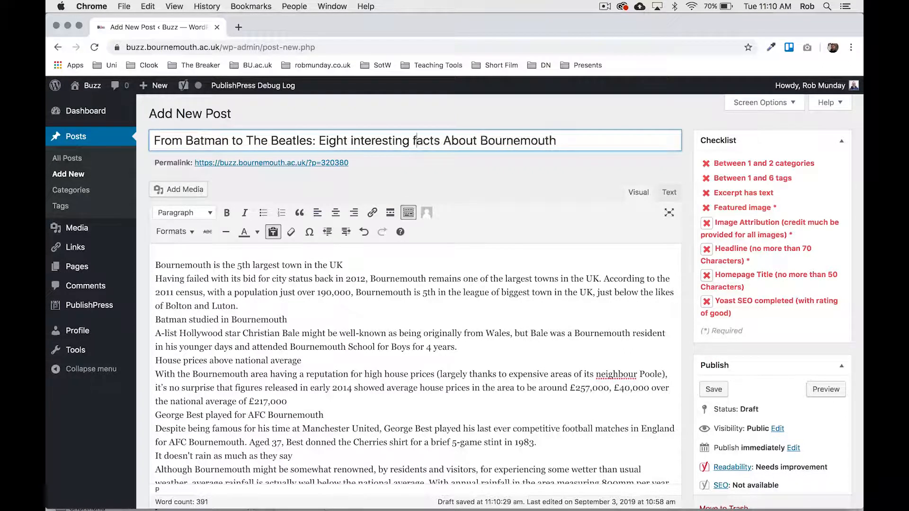
{"action": "left_click", "coordinate": [451, 140]}
{"action": "key", "text": "BackSpace"}
{"action": "type", "text": "a"}
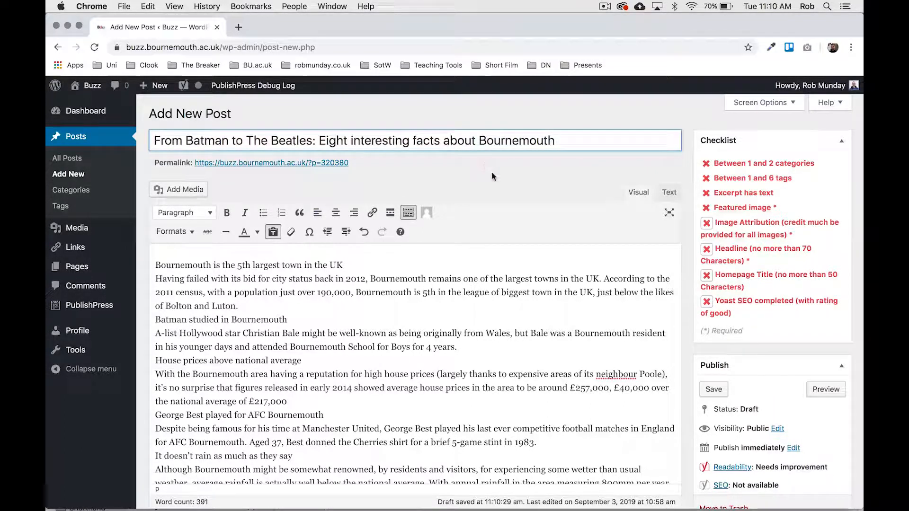
Save the draft and shorten the post's permalink slug to "eight-facts-about-bournemouth".
{"action": "left_click", "coordinate": [710, 388]}
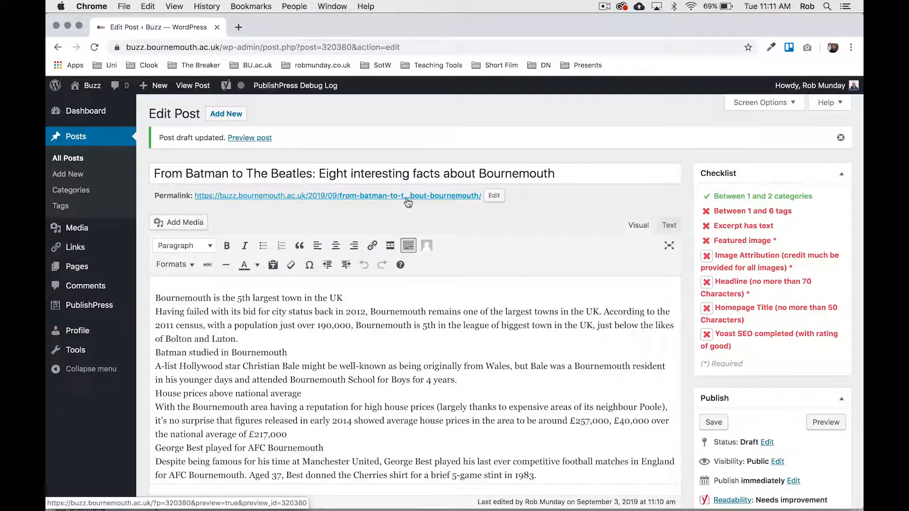
{"action": "left_click", "coordinate": [494, 197]}
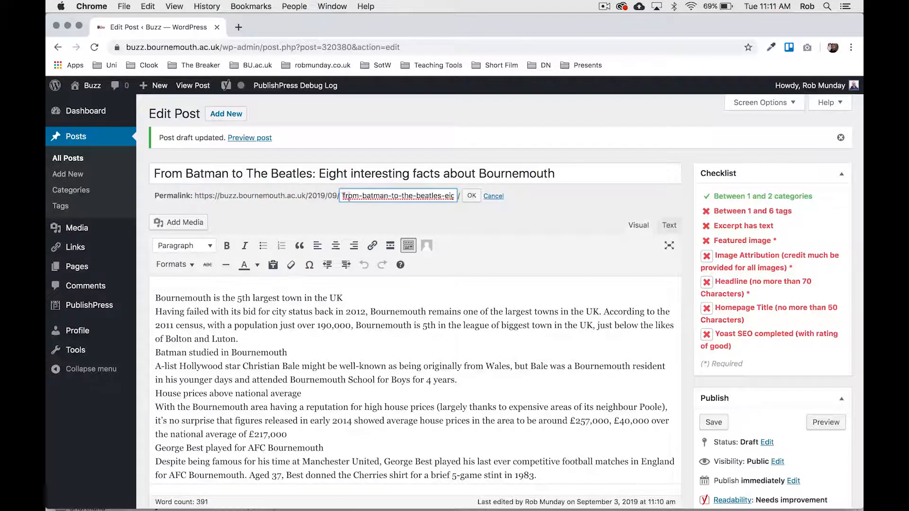
{"action": "left_click_drag", "start_coordinate": [346, 197], "coordinate": [410, 195]}
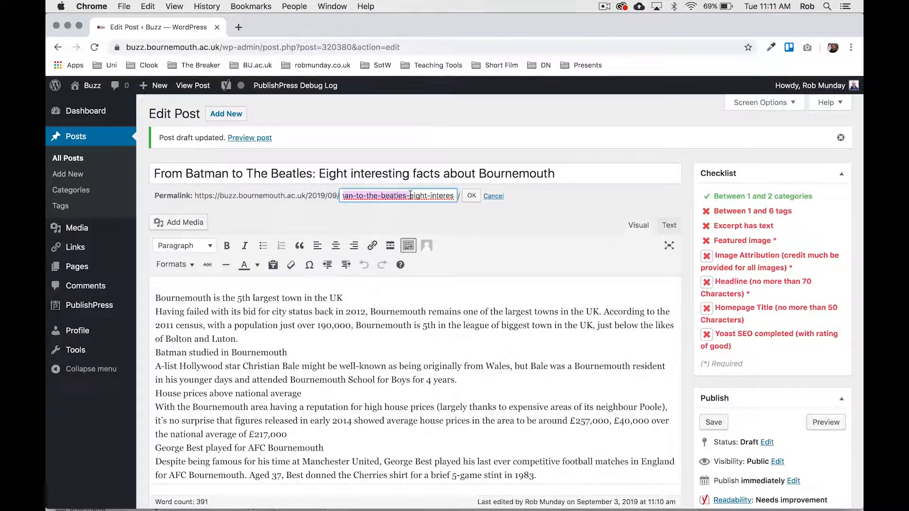
{"action": "key", "text": "BackSpace"}
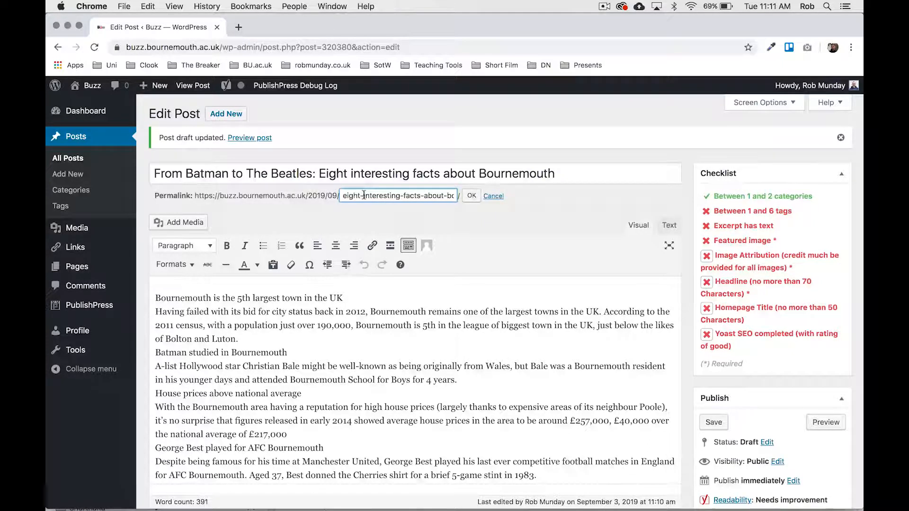
{"action": "left_click_drag", "start_coordinate": [363, 195], "coordinate": [398, 195]}
{"action": "left_click_drag", "start_coordinate": [397, 194], "coordinate": [402, 195]}
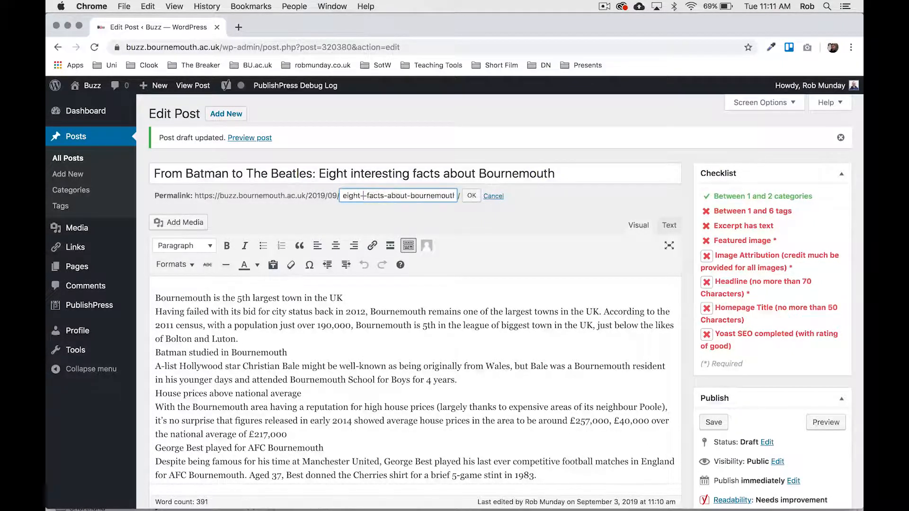
{"action": "key", "text": "BackSpace"}
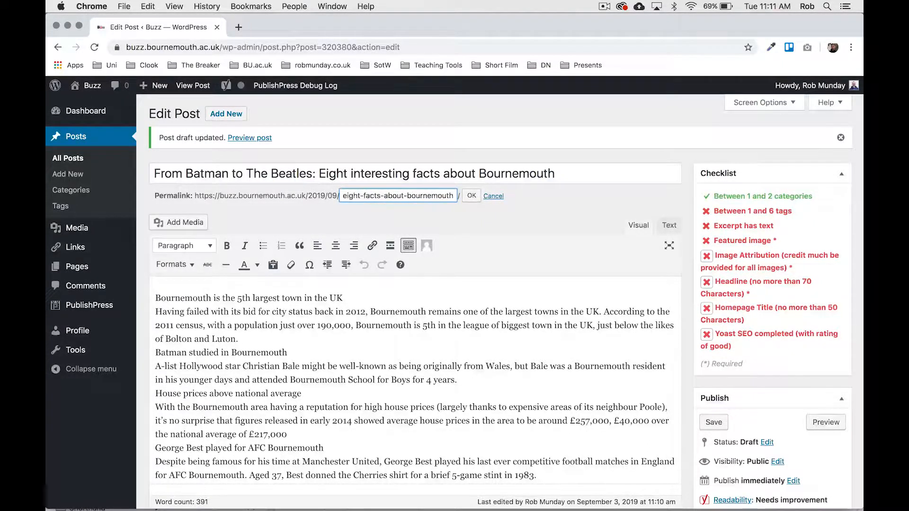
{"action": "left_click", "coordinate": [471, 196]}
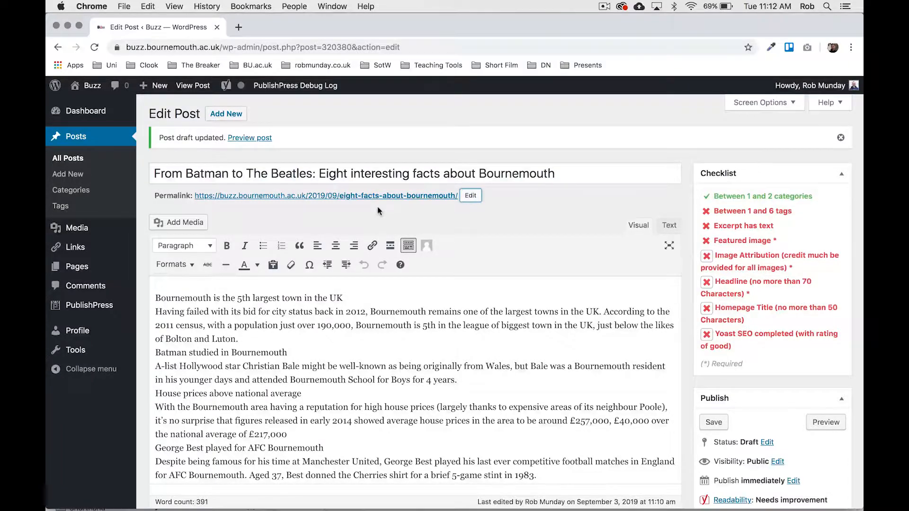
Copy the post title into the Homepage Title field and shorten it to "Eight interesting facts about Bournemouth".
{"action": "scroll", "coordinate": [377, 206], "scroll_direction": "down", "scroll_amount": 5}
{"action": "scroll", "coordinate": [377, 207], "scroll_direction": "down", "scroll_amount": 8}
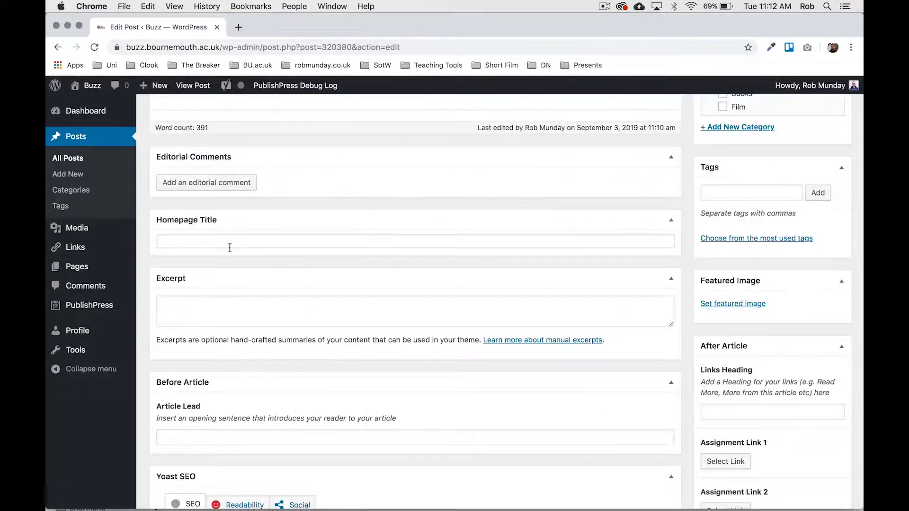
{"action": "left_click", "coordinate": [228, 242]}
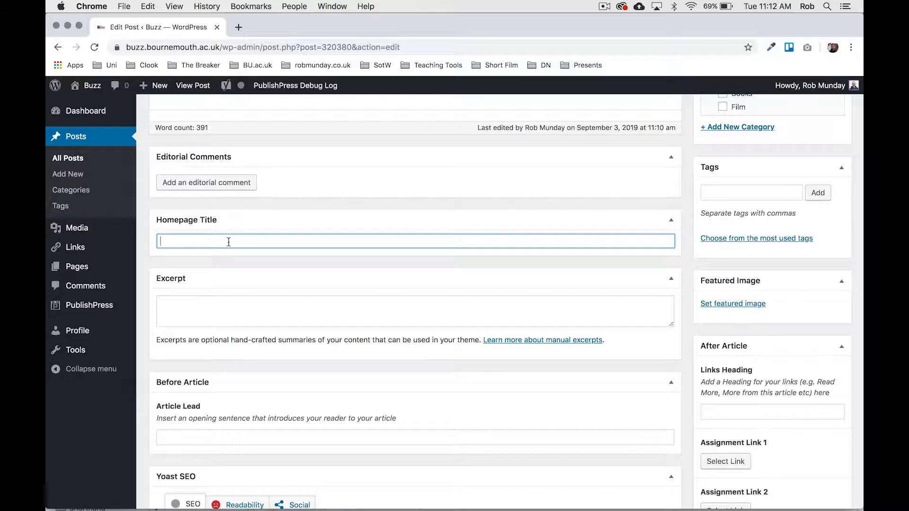
{"action": "scroll", "coordinate": [266, 197], "scroll_direction": "up", "scroll_amount": 10}
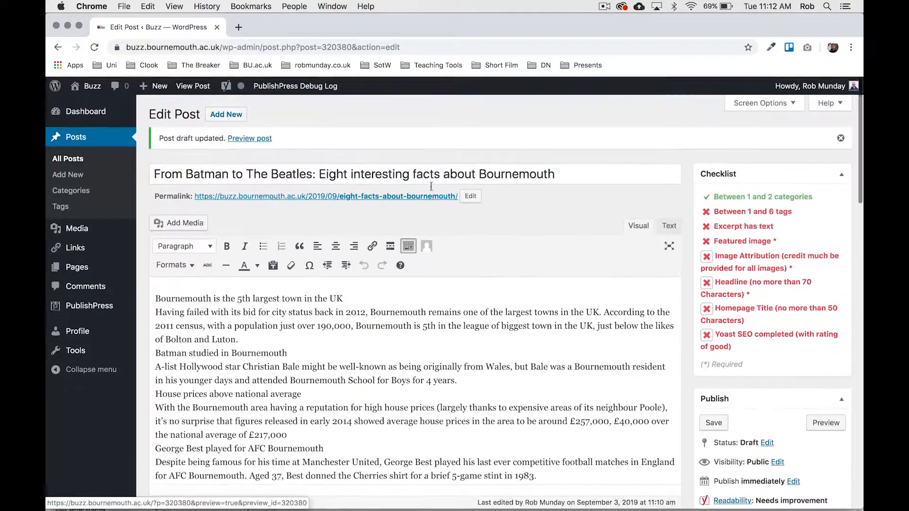
{"action": "left_click_drag", "start_coordinate": [556, 174], "coordinate": [176, 165]}
{"action": "key", "text": "super+c"}
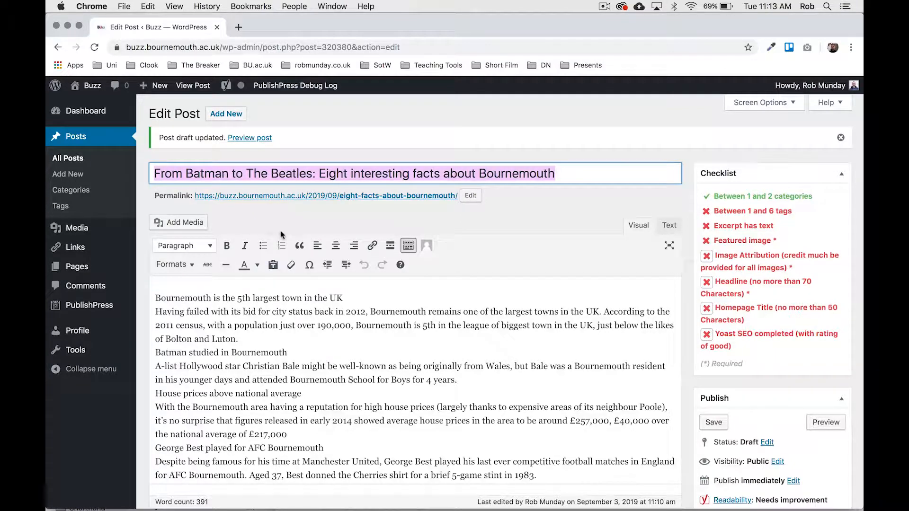
{"action": "scroll", "coordinate": [280, 231], "scroll_direction": "down", "scroll_amount": 10}
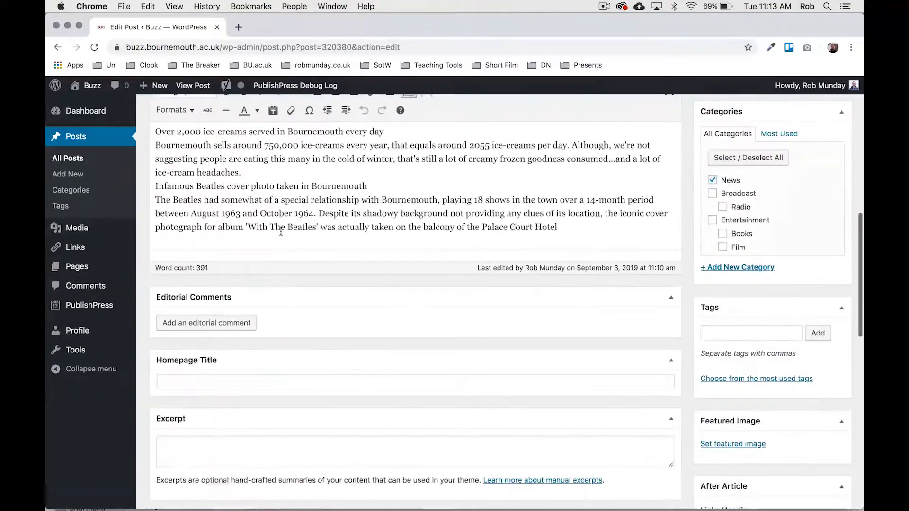
{"action": "left_click", "coordinate": [208, 285]}
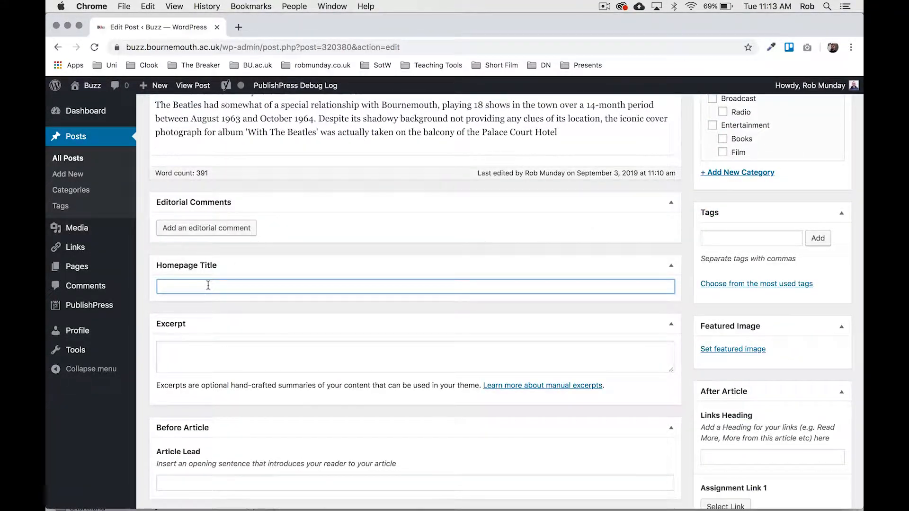
{"action": "key", "text": "super+v"}
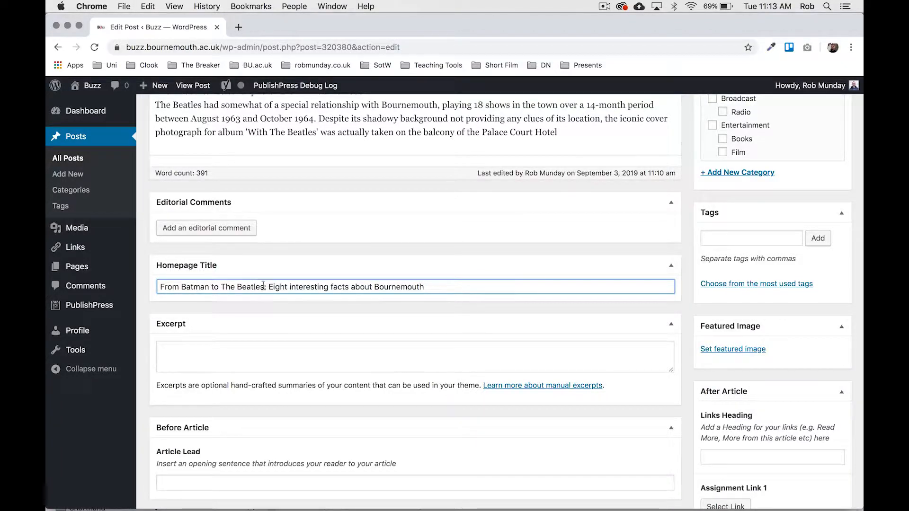
{"action": "left_click_drag", "start_coordinate": [269, 287], "coordinate": [158, 286]}
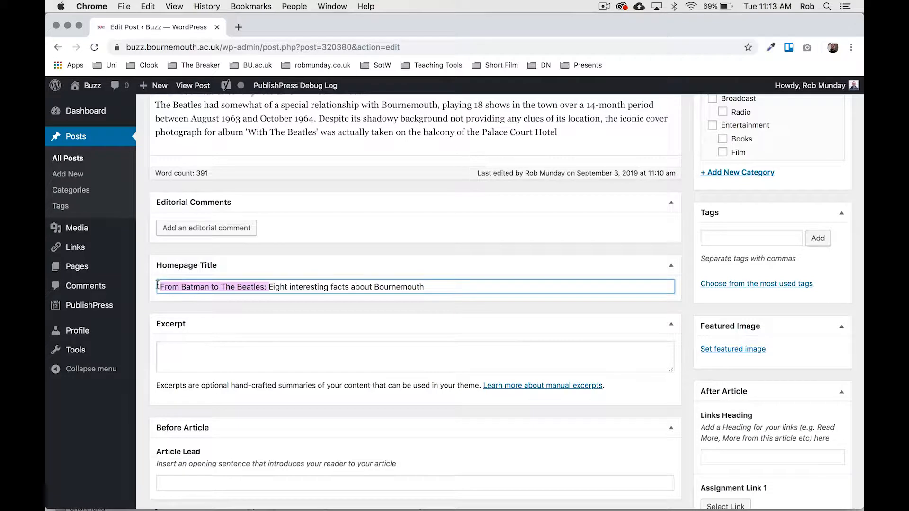
{"action": "key", "text": "BackSpace"}
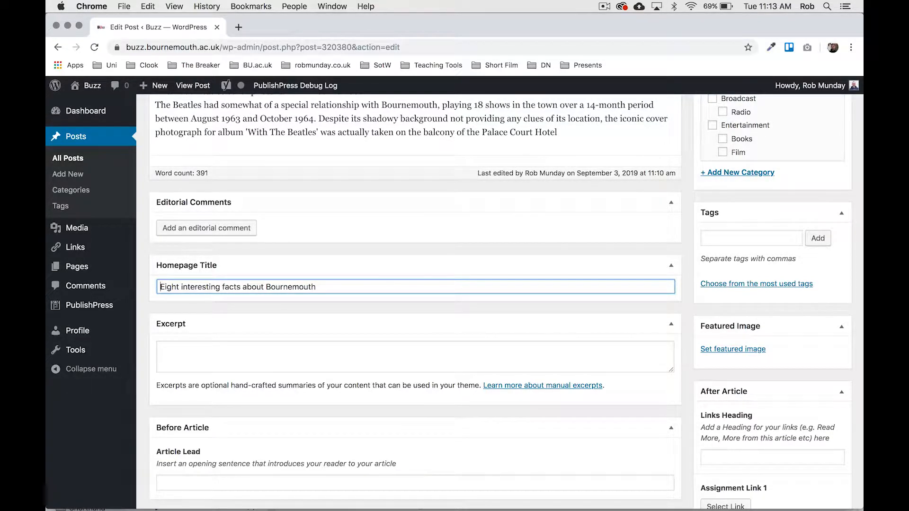
Copy the Homepage Title text, search the web for "character counter" in a separate browser tab and open LetterCount.com.
{"action": "key", "text": "super+a"}
{"action": "key", "text": "super+c"}
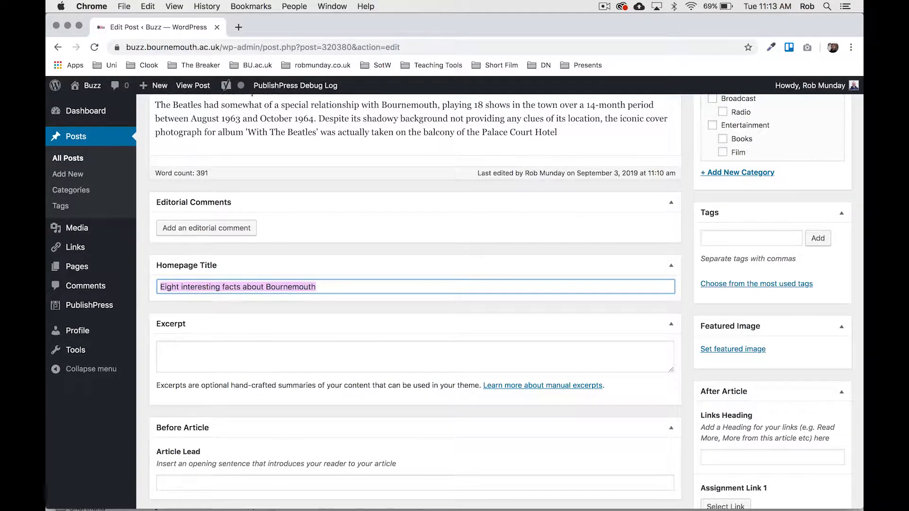
{"action": "key", "text": "super+t"}
{"action": "type", "text": "ch"}
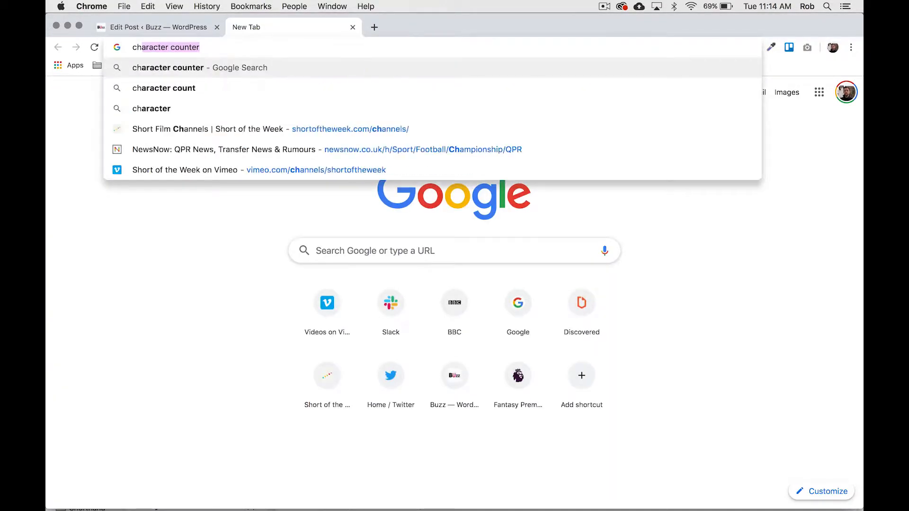
{"action": "key", "text": "Return"}
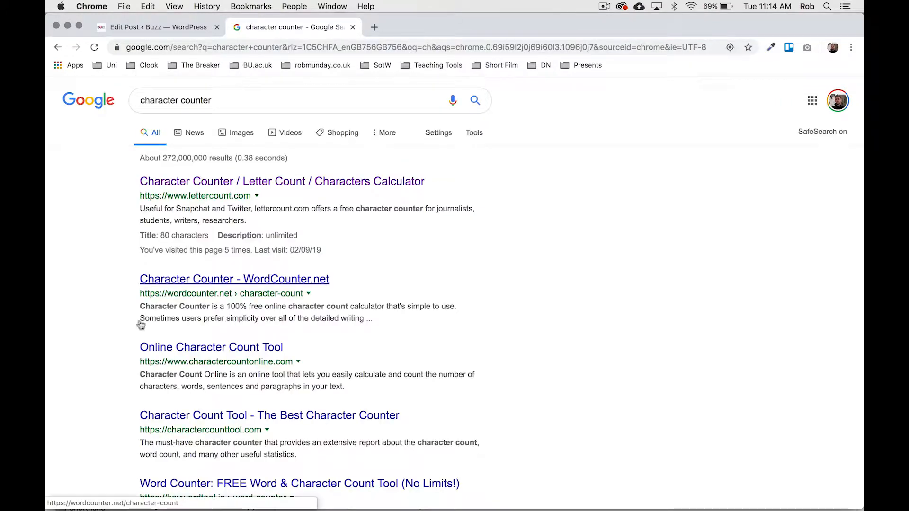
{"action": "left_click", "coordinate": [192, 184]}
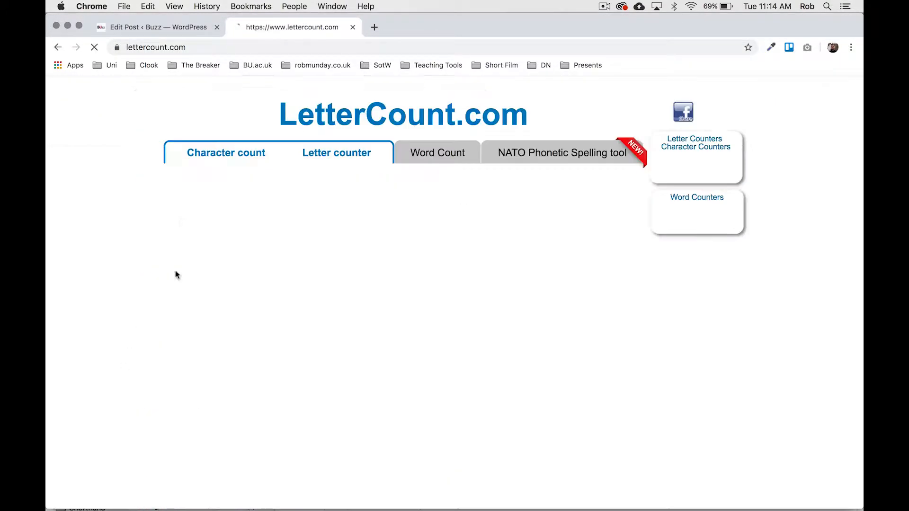
Paste the homepage title "Eight interesting facts about Bournemouth" into the character counter and count its characters.
{"action": "left_click", "coordinate": [263, 436]}
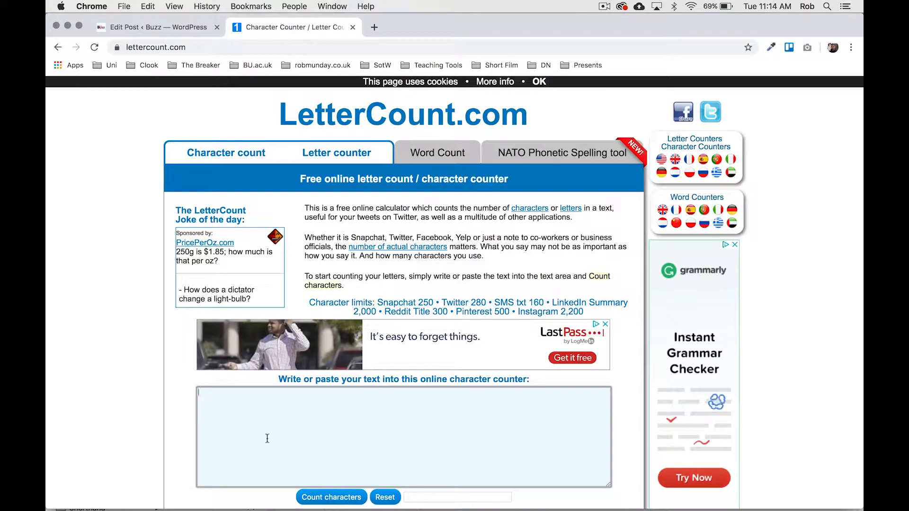
{"action": "key", "text": "super+v"}
{"action": "left_click", "coordinate": [340, 495]}
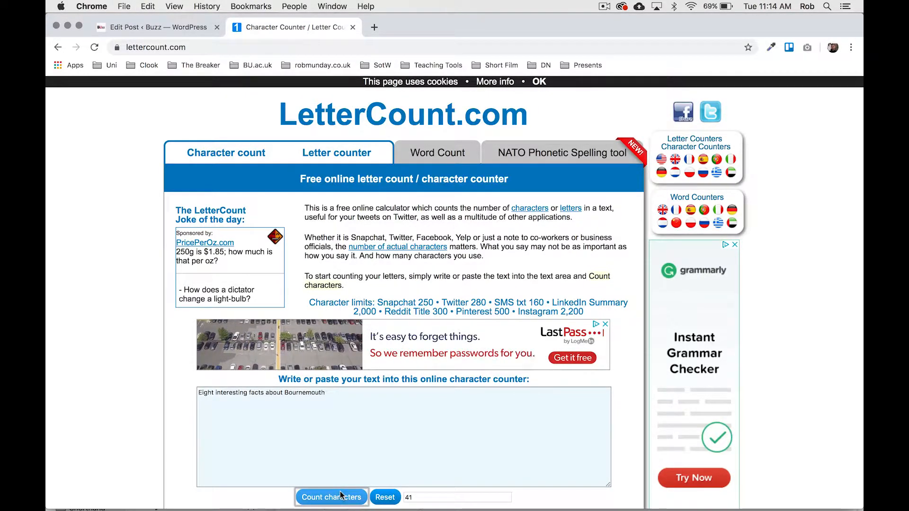
Return to the WordPress post editor and save the Bournemouth facts post as a draft.
{"action": "left_click", "coordinate": [174, 26]}
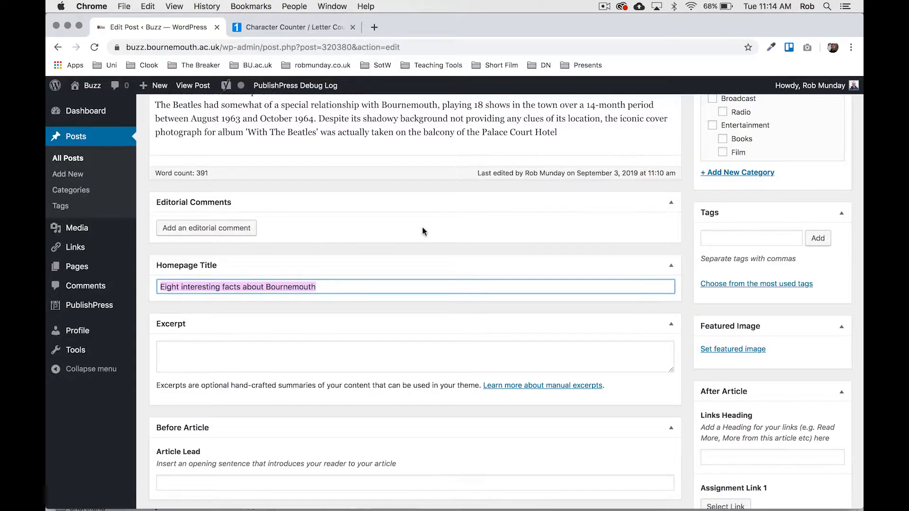
{"action": "scroll", "coordinate": [422, 229], "scroll_direction": "up", "scroll_amount": 10}
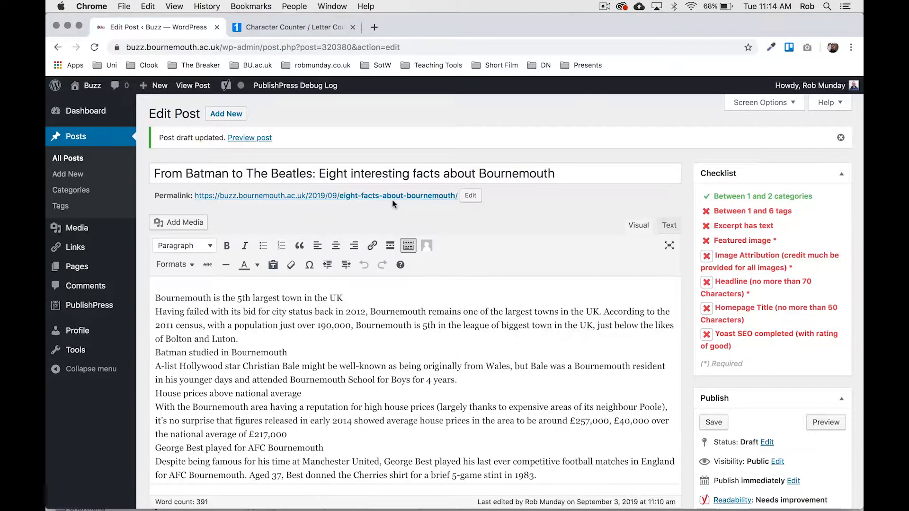
{"action": "scroll", "coordinate": [393, 204], "scroll_direction": "down", "scroll_amount": 10}
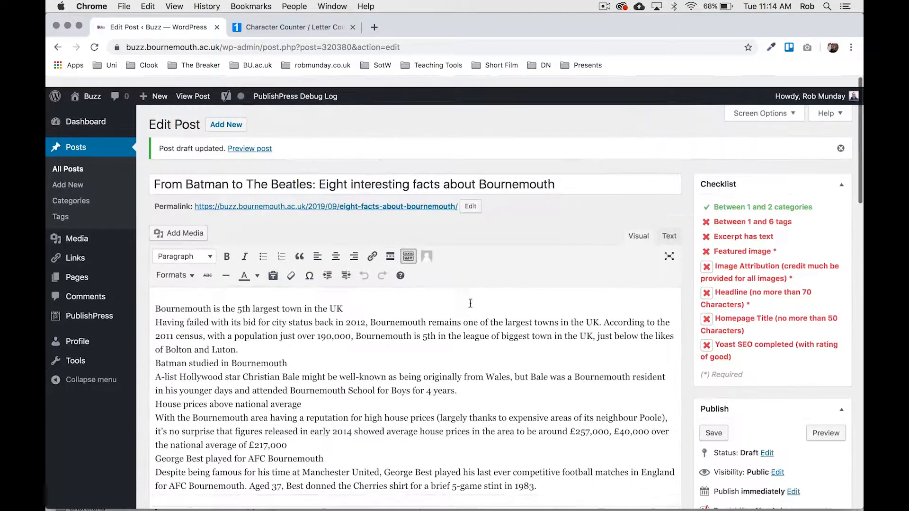
{"action": "left_click", "coordinate": [712, 423]}
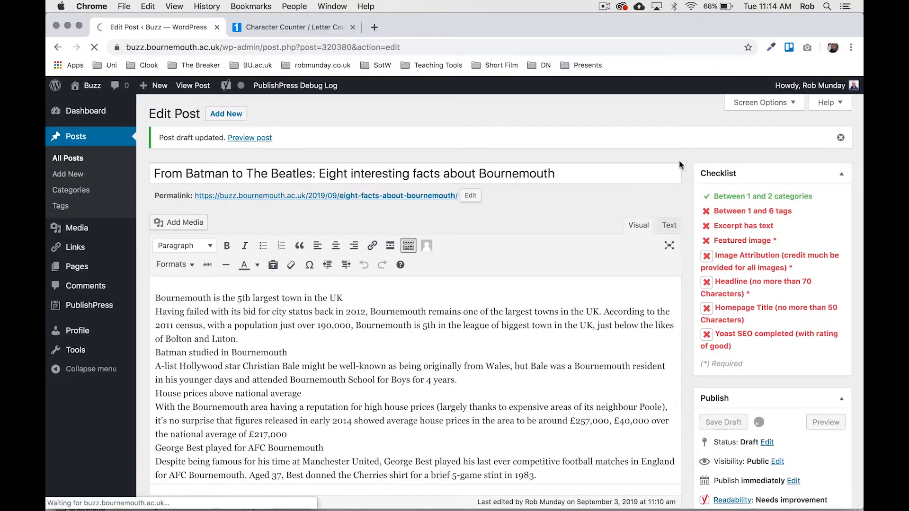